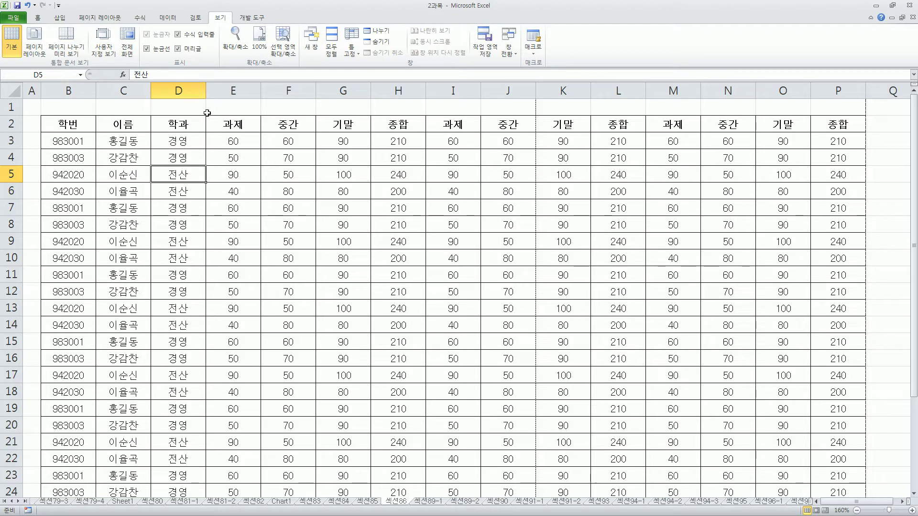
Switch the worksheet to Page Break Preview and dismiss the introductory message
{"action": "left_click_drag", "start_coordinate": [219, 23], "coordinate": [232, 26]}
{"action": "left_click_drag", "start_coordinate": [46, 23], "coordinate": [92, 60]}
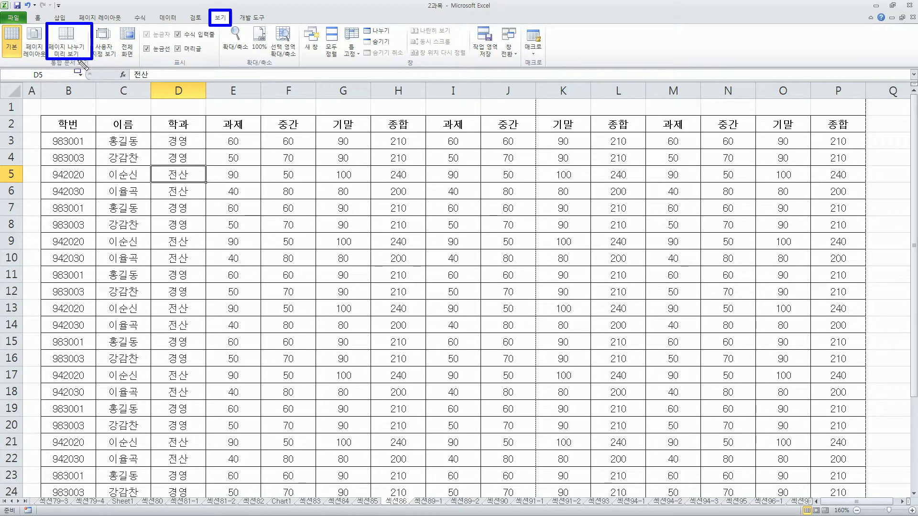
{"action": "left_click", "coordinate": [81, 57]}
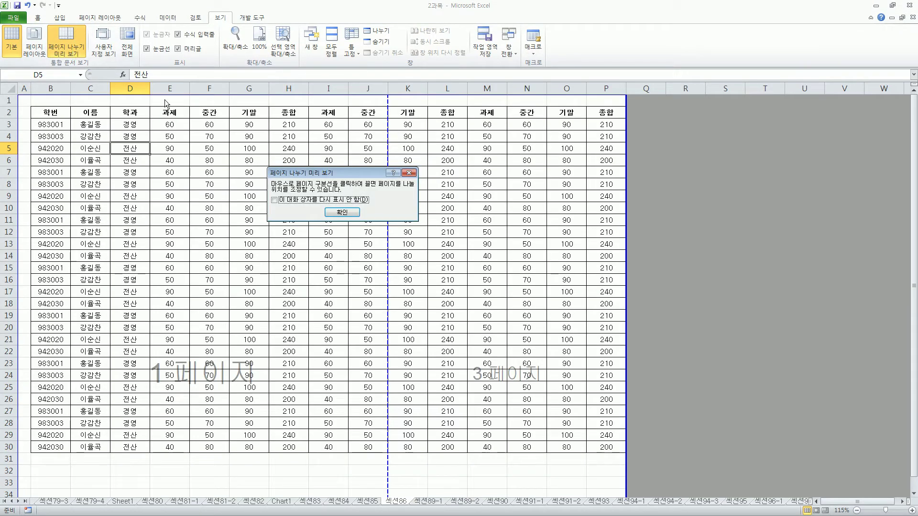
{"action": "left_click", "coordinate": [342, 212]}
Examine how the page break lines divide the worksheet into numbered pages 1 to 4
{"action": "scroll", "coordinate": [356, 212], "scroll_direction": "down", "scroll_amount": 7}
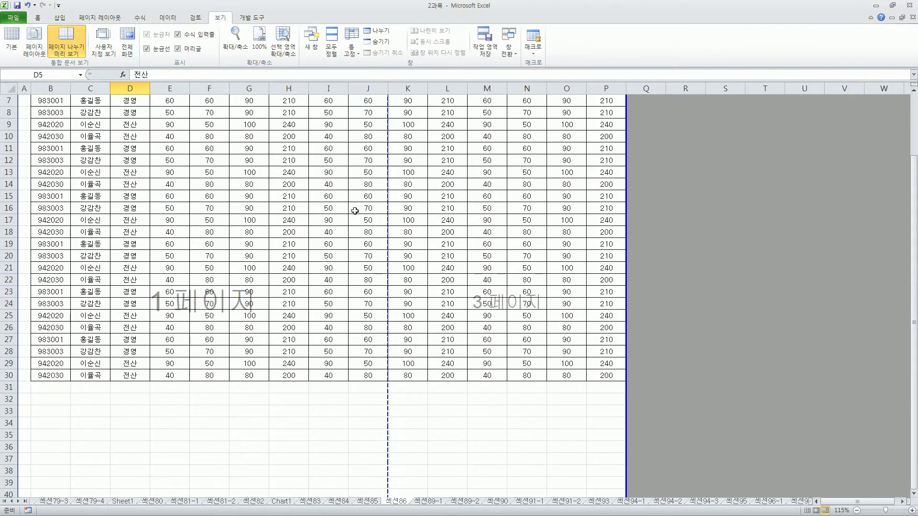
{"action": "scroll", "coordinate": [356, 212], "scroll_direction": "down", "scroll_amount": 5}
{"action": "scroll", "coordinate": [359, 209], "scroll_direction": "up", "scroll_amount": 12}
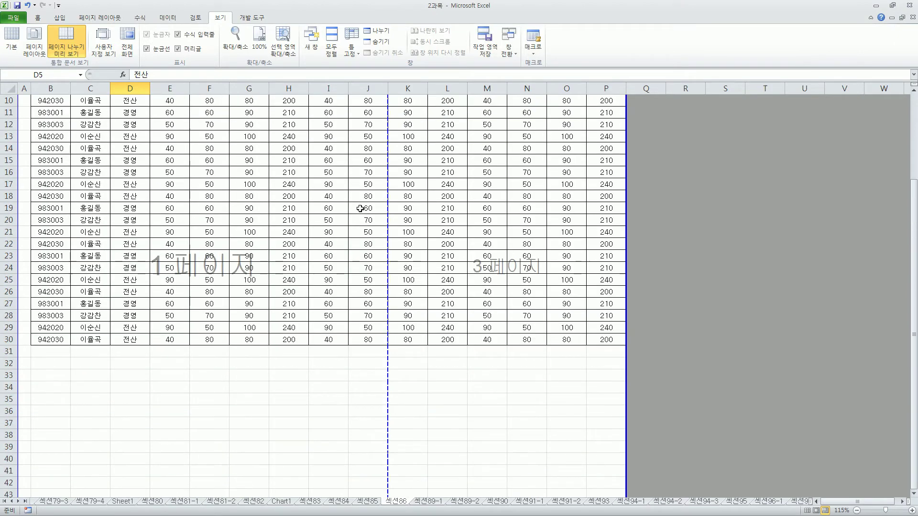
{"action": "scroll", "coordinate": [360, 209], "scroll_direction": "down", "scroll_amount": 7}
{"action": "scroll", "coordinate": [360, 209], "scroll_direction": "up", "scroll_amount": 3}
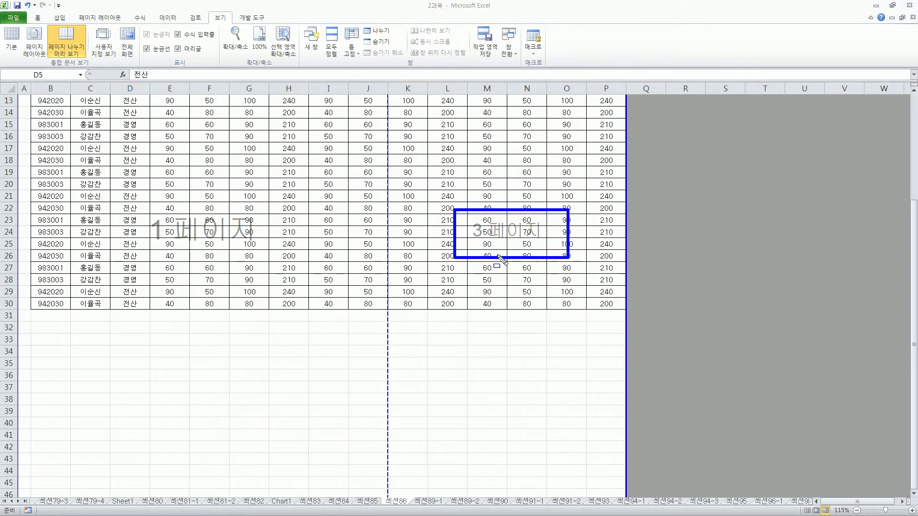
{"action": "scroll", "coordinate": [322, 281], "scroll_direction": "down", "scroll_amount": 8}
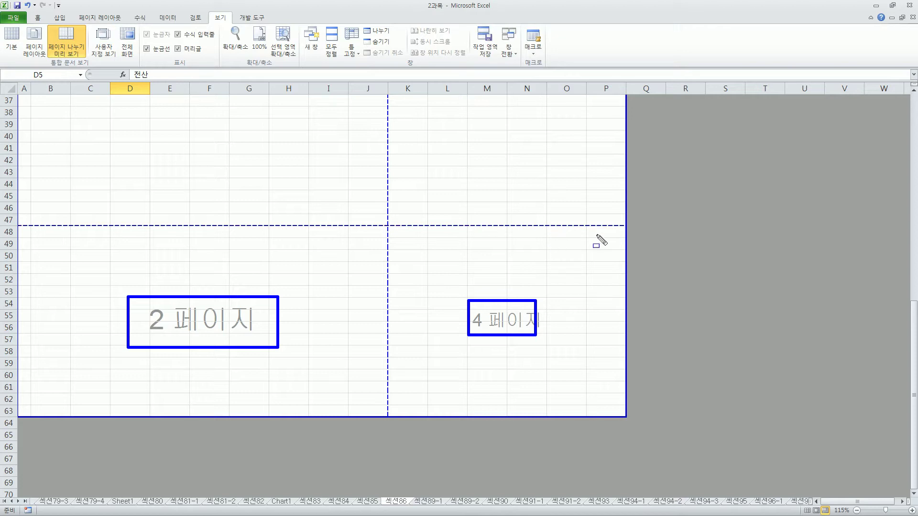
{"action": "key", "text": "Escape"}
Examine the gray area beside and below the pages that lies outside the print area
{"action": "scroll", "coordinate": [721, 237], "scroll_direction": "up", "scroll_amount": 1}
{"action": "left_click_drag", "start_coordinate": [693, 156], "coordinate": [818, 355]}
{"action": "scroll", "coordinate": [681, 343], "scroll_direction": "down", "scroll_amount": 6}
{"action": "left_click_drag", "start_coordinate": [100, 266], "coordinate": [741, 375]}
{"action": "scroll", "coordinate": [656, 366], "scroll_direction": "up", "scroll_amount": 6}
{"action": "scroll", "coordinate": [656, 366], "scroll_direction": "up", "scroll_amount": 11}
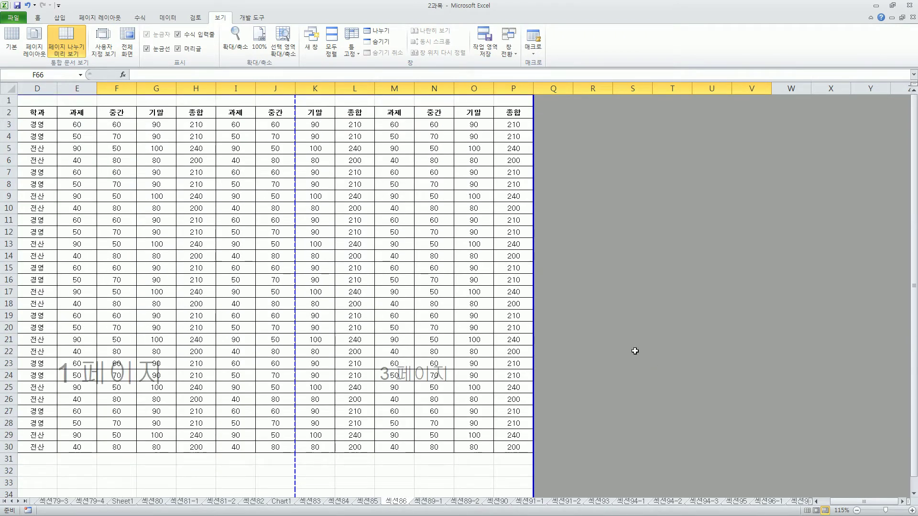
{"action": "left_click_drag", "start_coordinate": [388, 276], "coordinate": [14, 281]}
{"action": "left_click", "coordinate": [262, 303]}
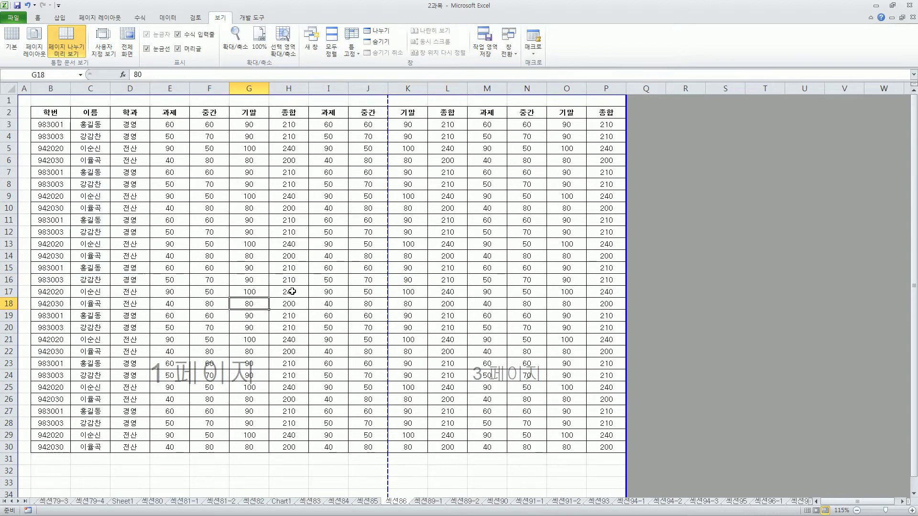
Compare the table data on pages 1 and 3 with the empty rows 48 to 63 on pages 2 and 4
{"action": "left_click_drag", "start_coordinate": [53, 113], "coordinate": [366, 449]}
{"action": "left_click_drag", "start_coordinate": [406, 119], "coordinate": [605, 447]}
{"action": "scroll", "coordinate": [430, 381], "scroll_direction": "down", "scroll_amount": 5}
{"action": "scroll", "coordinate": [431, 381], "scroll_direction": "down", "scroll_amount": 6}
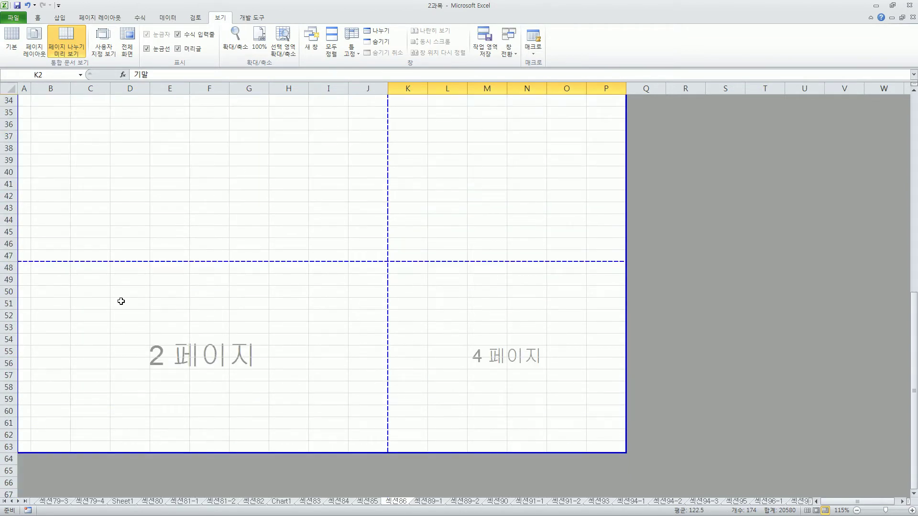
{"action": "left_click_drag", "start_coordinate": [23, 269], "coordinate": [597, 446]}
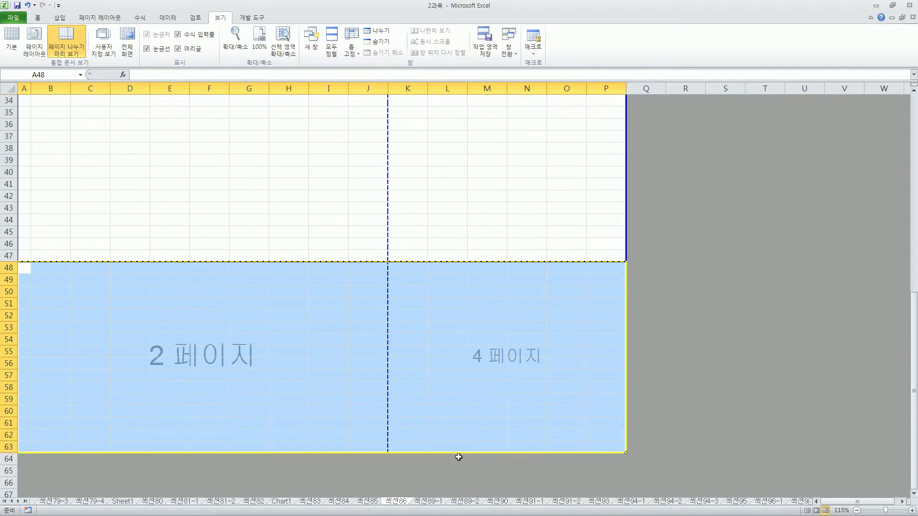
{"action": "left_click", "coordinate": [465, 412]}
Try different positions for the lower print area boundary, at rows 47, 34, 41 and 54
{"action": "left_click_drag", "start_coordinate": [479, 451], "coordinate": [470, 261]}
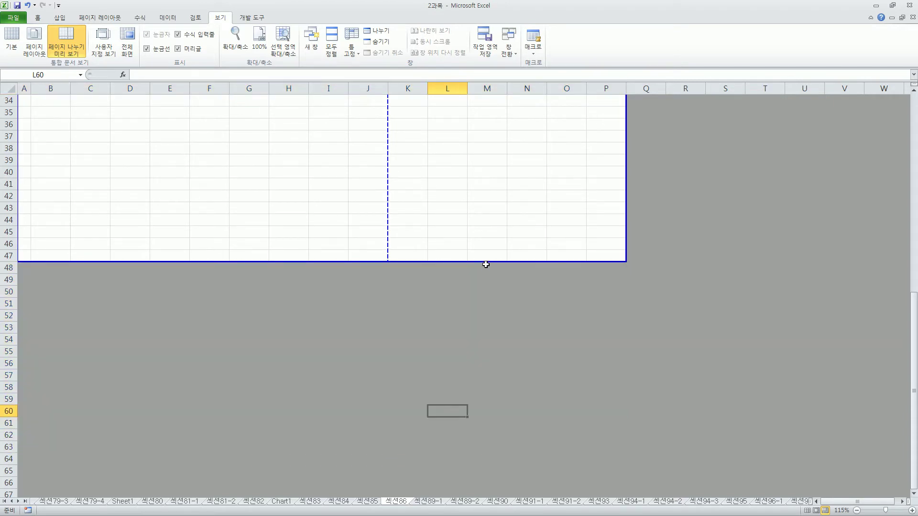
{"action": "scroll", "coordinate": [484, 272], "scroll_direction": "up", "scroll_amount": 3}
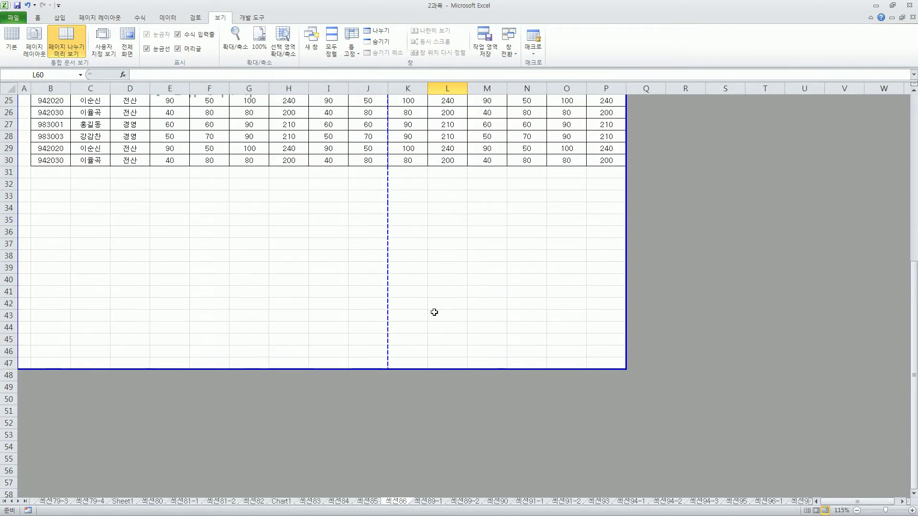
{"action": "left_click_drag", "start_coordinate": [449, 370], "coordinate": [462, 213]}
{"action": "scroll", "coordinate": [460, 294], "scroll_direction": "up", "scroll_amount": 12}
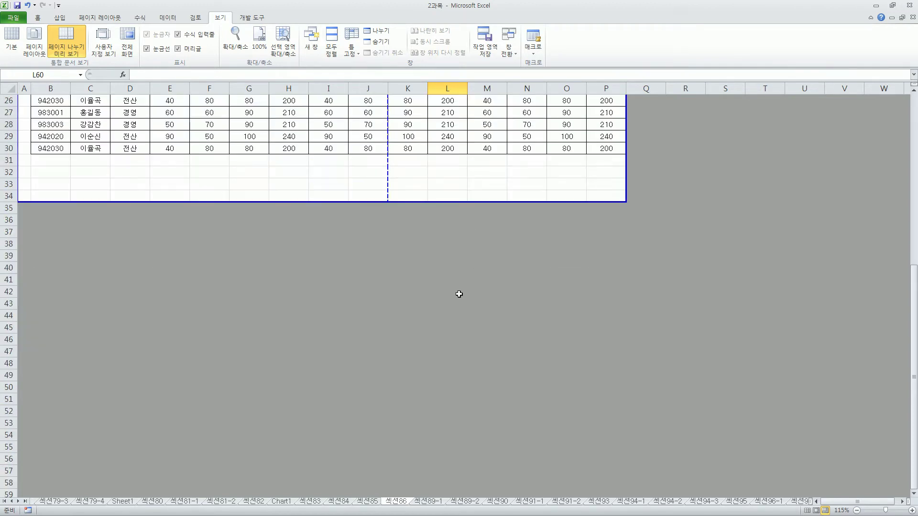
{"action": "left_click_drag", "start_coordinate": [415, 381], "coordinate": [420, 457]}
{"action": "scroll", "coordinate": [429, 363], "scroll_direction": "up", "scroll_amount": 7}
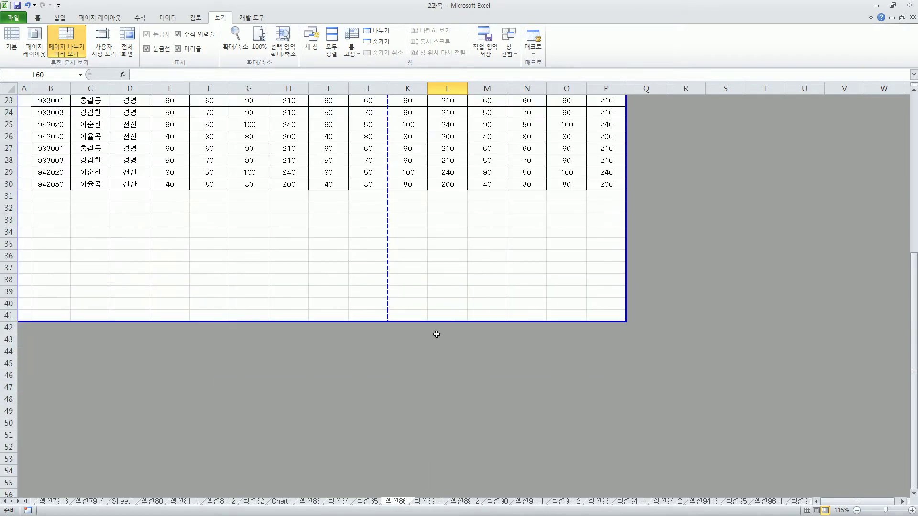
{"action": "left_click_drag", "start_coordinate": [428, 321], "coordinate": [462, 469]}
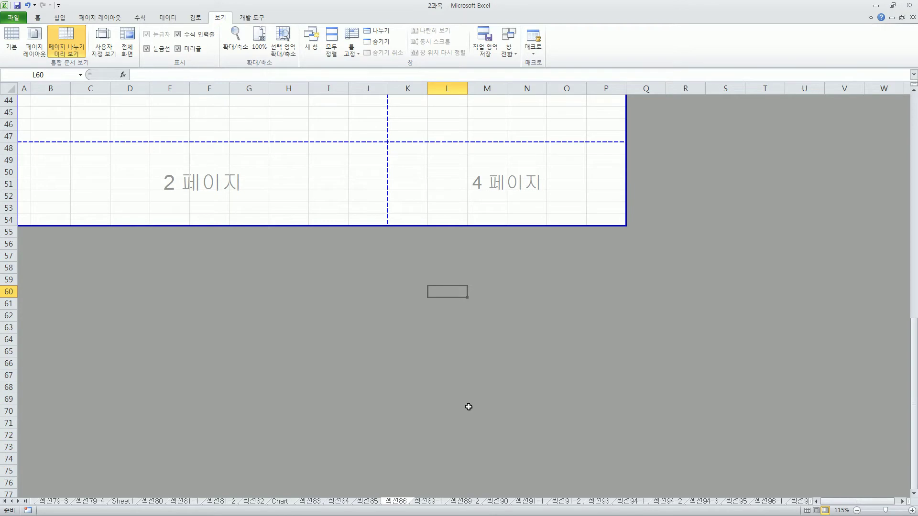
{"action": "scroll", "coordinate": [475, 396], "scroll_direction": "up", "scroll_amount": 5}
Move the lower print area boundary up to row 40 and check the pages above it
{"action": "left_click_drag", "start_coordinate": [467, 405], "coordinate": [474, 247]}
{"action": "left_click", "coordinate": [262, 162]}
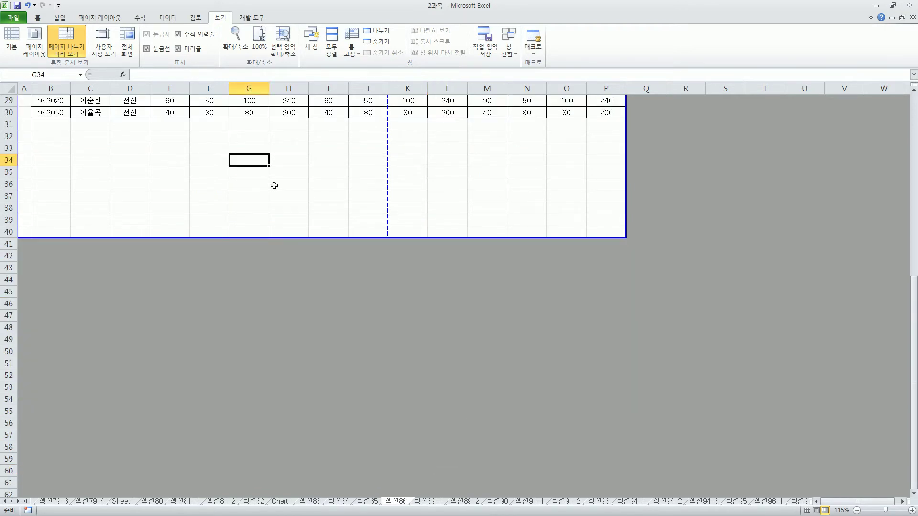
{"action": "scroll", "coordinate": [287, 201], "scroll_direction": "up", "scroll_amount": 9}
{"action": "scroll", "coordinate": [334, 230], "scroll_direction": "down", "scroll_amount": 6}
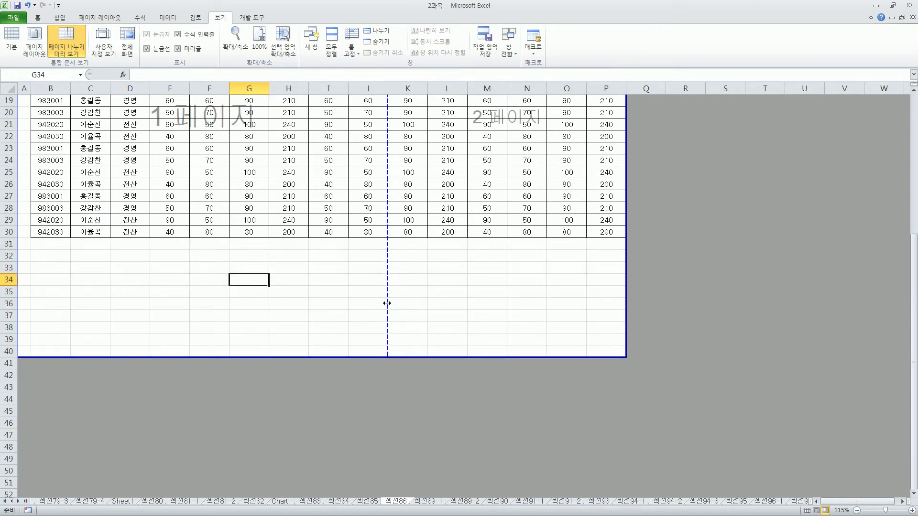
Try extending the print area to row 47 and moving the vertical page break after columns H and G, and undo these changes
{"action": "left_click_drag", "start_coordinate": [377, 357], "coordinate": [395, 440]}
{"action": "left_click_drag", "start_coordinate": [389, 334], "coordinate": [310, 316]}
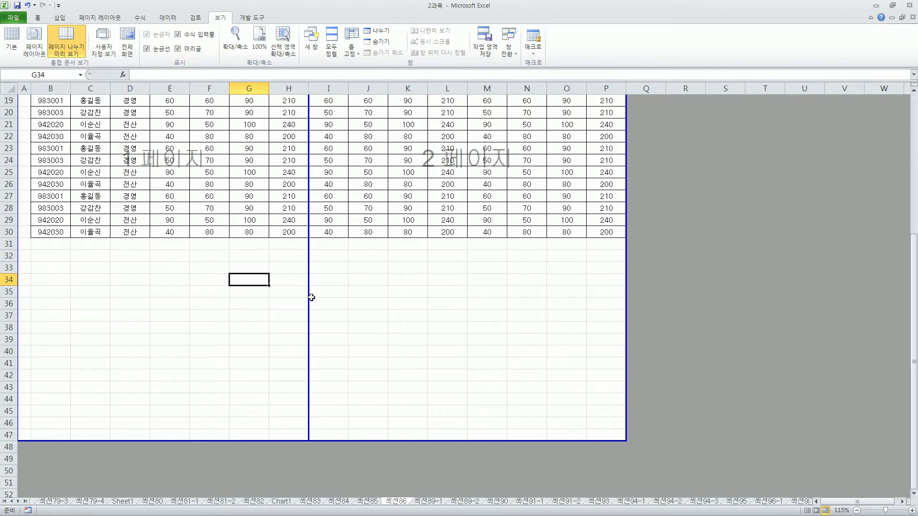
{"action": "left_click_drag", "start_coordinate": [309, 296], "coordinate": [402, 299]}
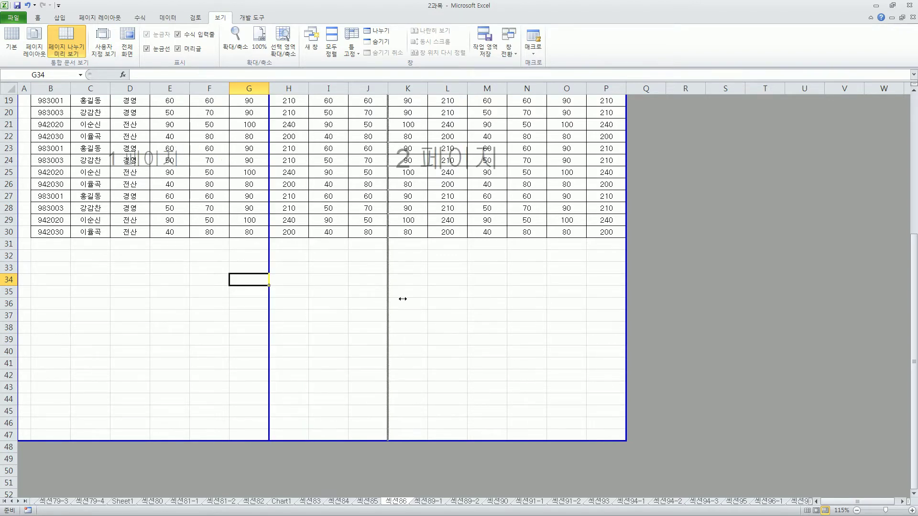
{"action": "key", "text": "ctrl+z"}
{"action": "key", "text": "ctrl+z"}
{"action": "key", "text": "ctrl+z"}
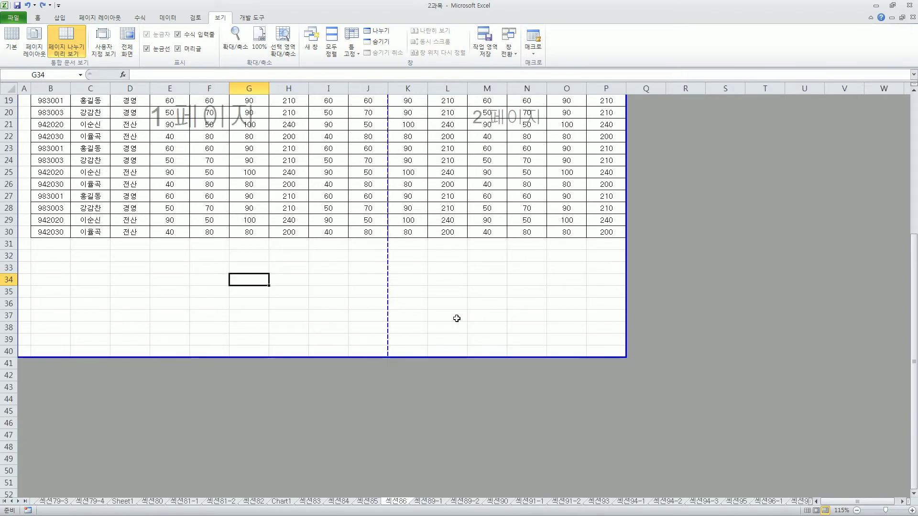
Extend the lower print area boundary down to row 45
{"action": "left_click_drag", "start_coordinate": [426, 358], "coordinate": [426, 415]}
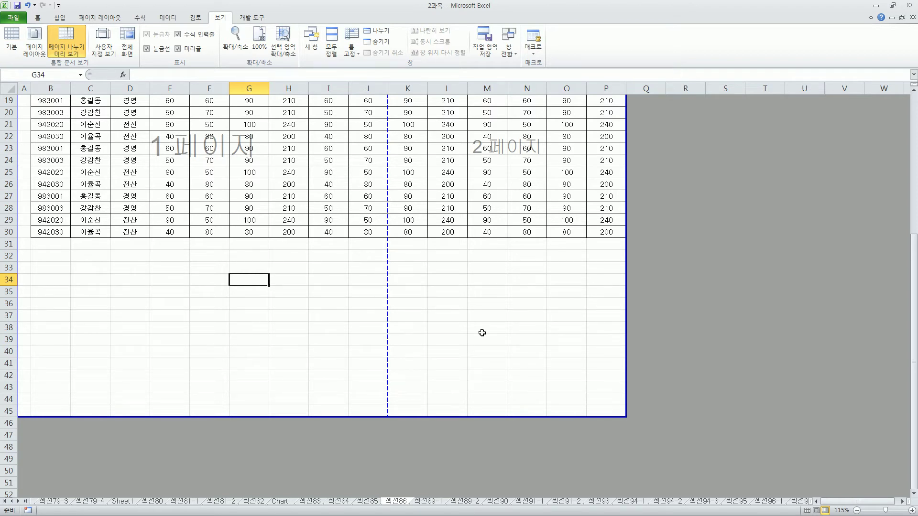
{"action": "scroll", "coordinate": [289, 293], "scroll_direction": "up", "scroll_amount": 6}
{"action": "scroll", "coordinate": [294, 293], "scroll_direction": "down", "scroll_amount": 3}
{"action": "scroll", "coordinate": [296, 337], "scroll_direction": "down", "scroll_amount": 2}
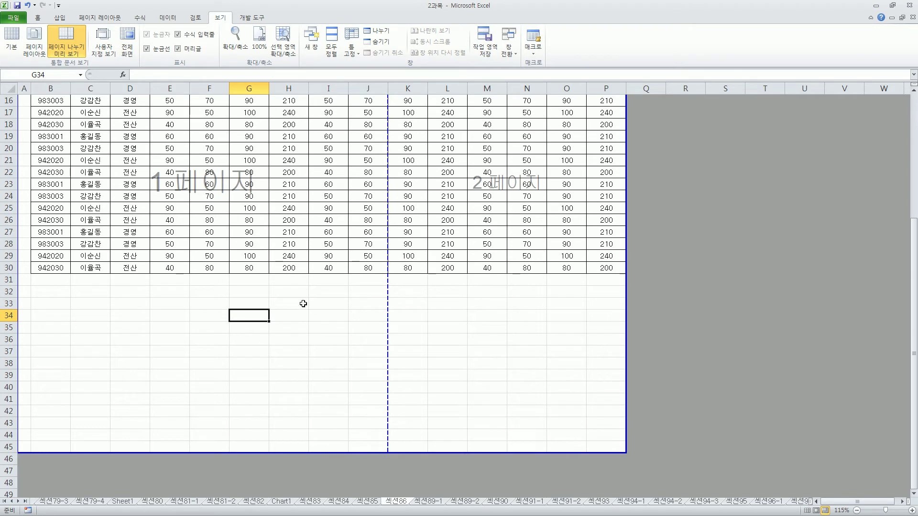
Insert a page break at cell E33
{"action": "left_click", "coordinate": [180, 300]}
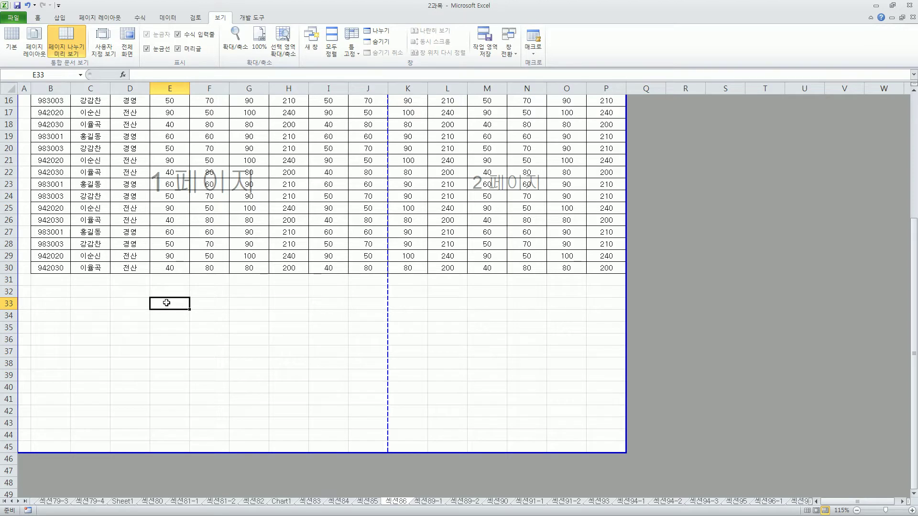
{"action": "right_click", "coordinate": [167, 304]}
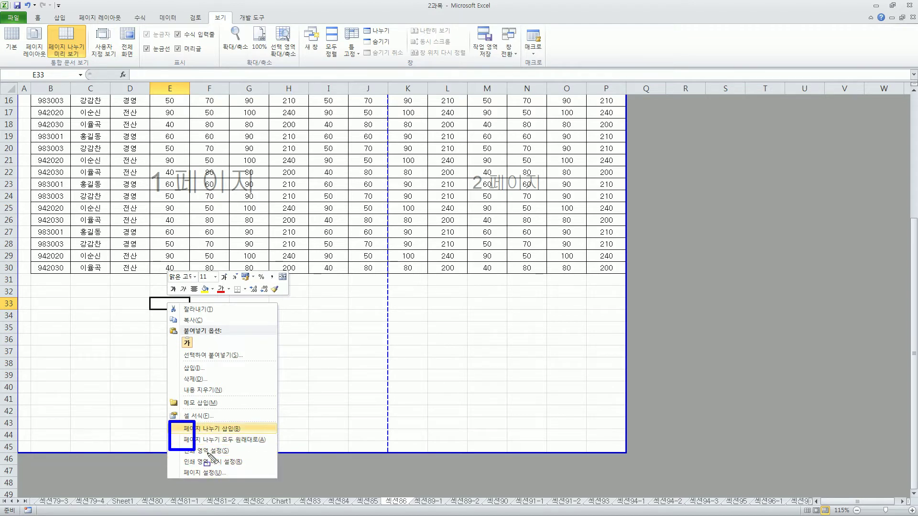
{"action": "left_click_drag", "start_coordinate": [45, 26], "coordinate": [87, 63]}
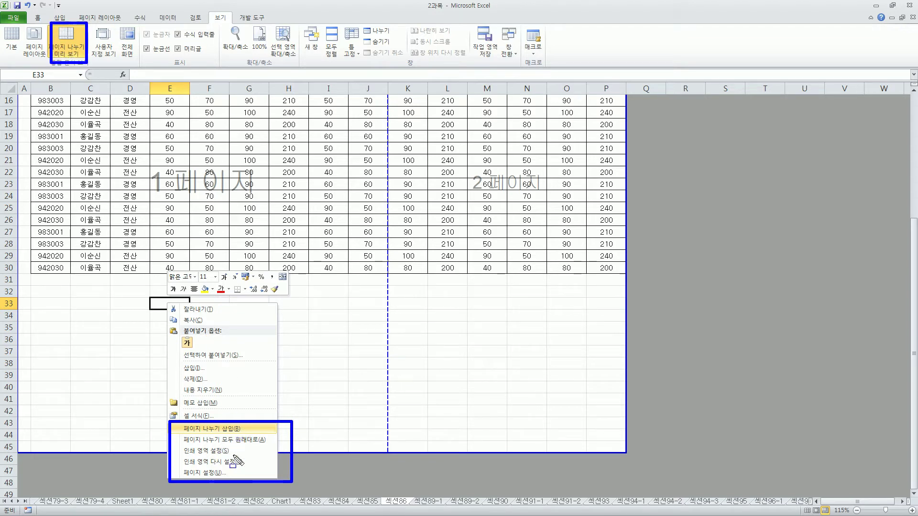
{"action": "key", "text": "Escape"}
{"action": "right_click", "coordinate": [175, 306]}
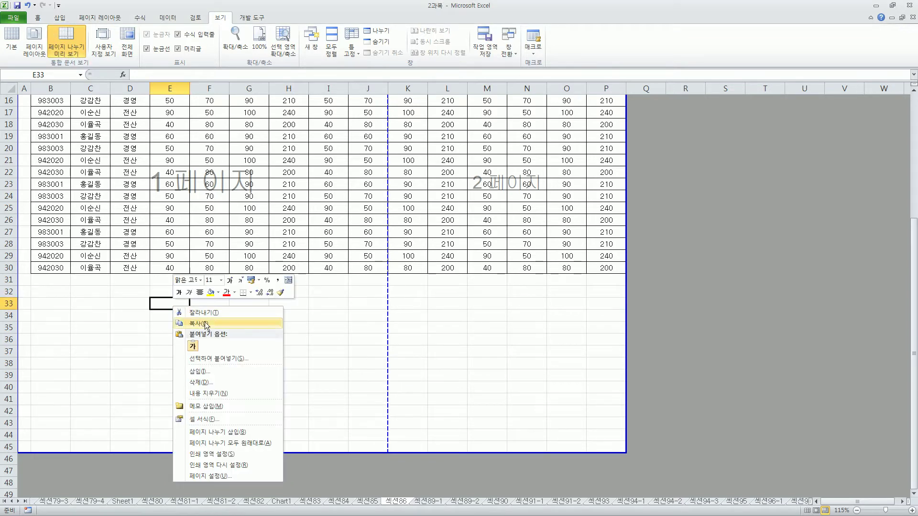
{"action": "left_click", "coordinate": [230, 432]}
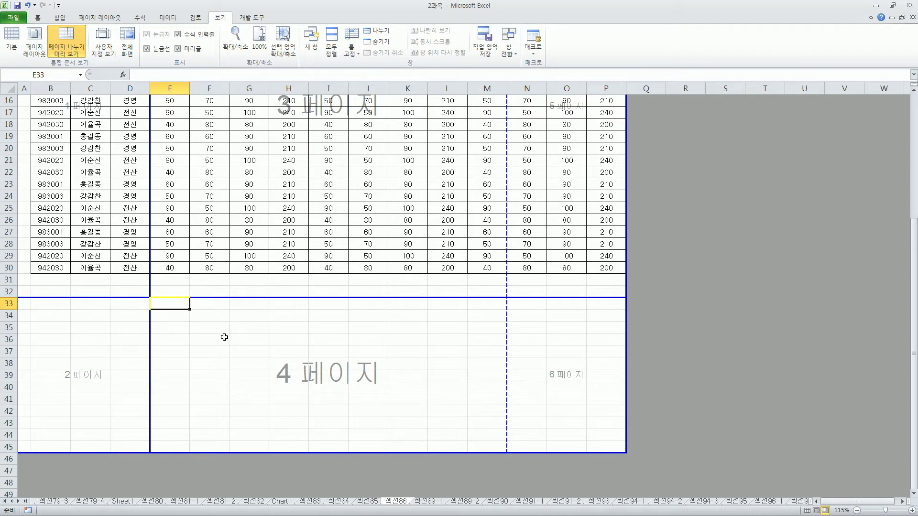
Examine the solid manual and dashed automatic page breaks and the pages they separate in the lower rows
{"action": "left_click_drag", "start_coordinate": [494, 265], "coordinate": [520, 448]}
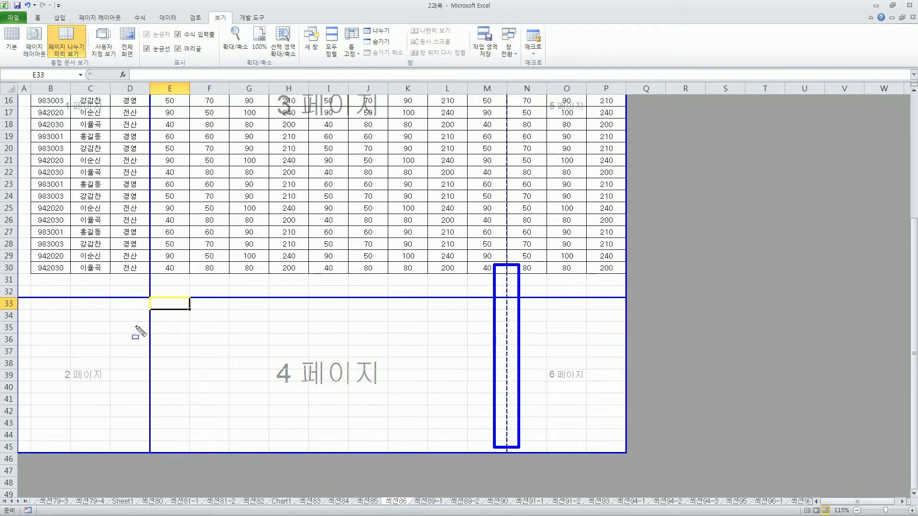
{"action": "left_click_drag", "start_coordinate": [138, 249], "coordinate": [165, 451]}
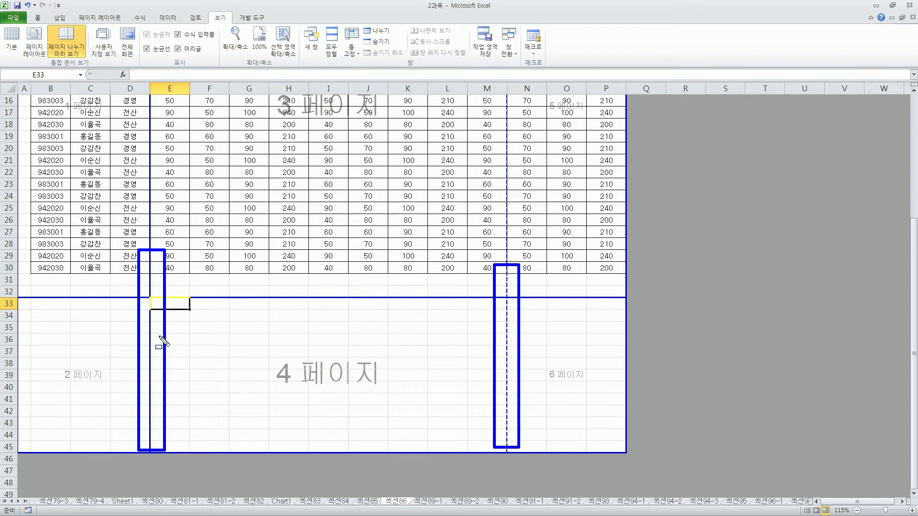
{"action": "key", "text": "Escape"}
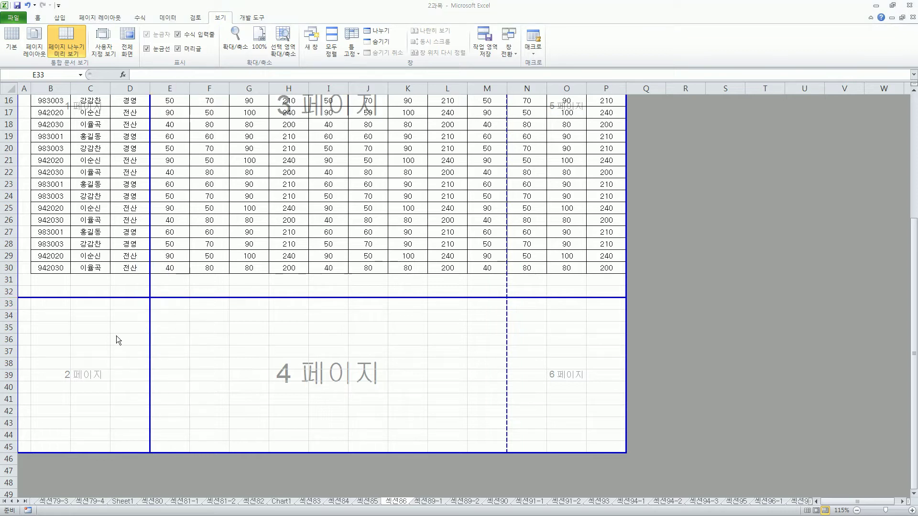
{"action": "left_click", "coordinate": [293, 355]}
{"action": "left_click_drag", "start_coordinate": [546, 355], "coordinate": [525, 355]}
{"action": "left_click", "coordinate": [330, 356]}
{"action": "left_click", "coordinate": [73, 353]}
{"action": "left_click", "coordinate": [279, 351]}
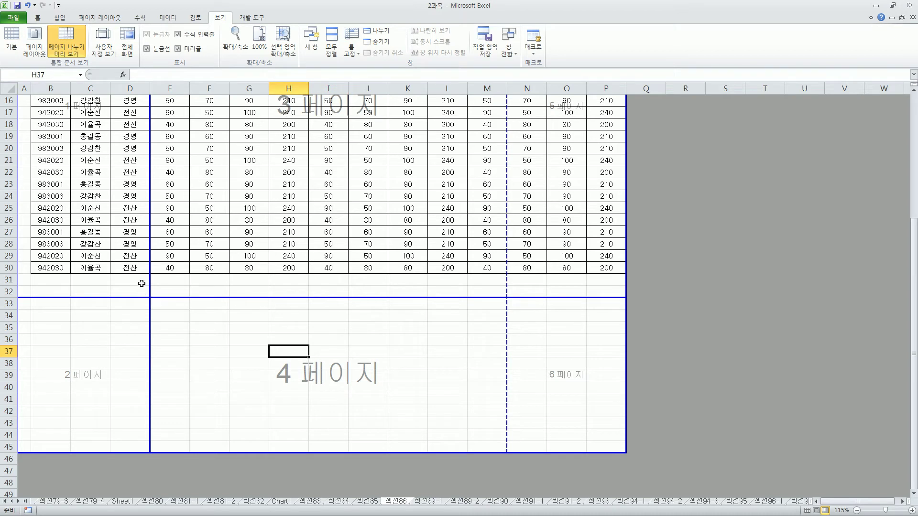
Remove the vertical page break before column E and the horizontal one above row 33 by moving them to the print area's edges
{"action": "mouse_move", "coordinate": [150, 283]}
{"action": "left_mouse_down"}
{"action": "mouse_move", "coordinate": [632, 284]}
{"action": "mouse_move", "coordinate": [129, 285]}
{"action": "mouse_move", "coordinate": [150, 283]}
{"action": "left_mouse_up"}
{"action": "left_click_drag", "start_coordinate": [16, 286], "coordinate": [16, 287]}
{"action": "mouse_move", "coordinate": [280, 300]}
{"action": "left_mouse_down"}
{"action": "mouse_move", "coordinate": [272, 301]}
{"action": "mouse_move", "coordinate": [277, 281]}
{"action": "mouse_move", "coordinate": [281, 455]}
{"action": "mouse_move", "coordinate": [289, 456]}
{"action": "left_mouse_up"}
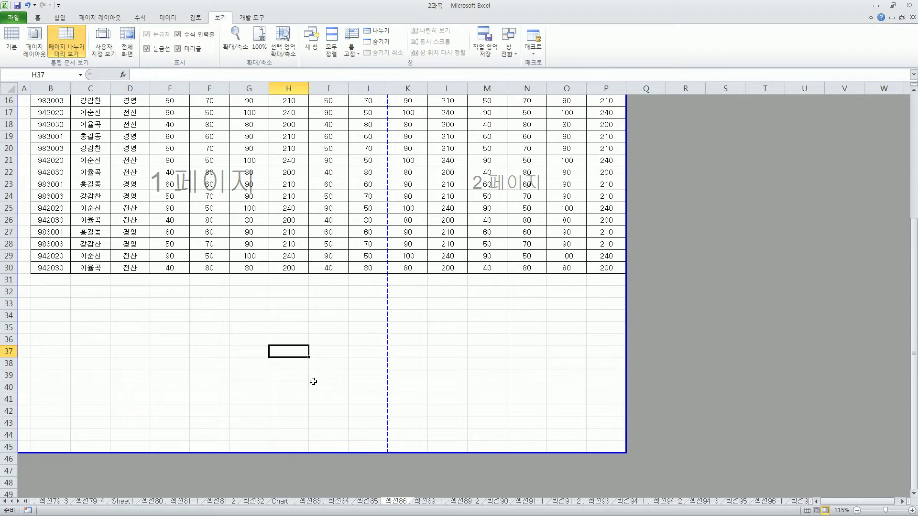
Insert a page break at cell F33
{"action": "left_click", "coordinate": [210, 303]}
{"action": "right_click", "coordinate": [206, 305]}
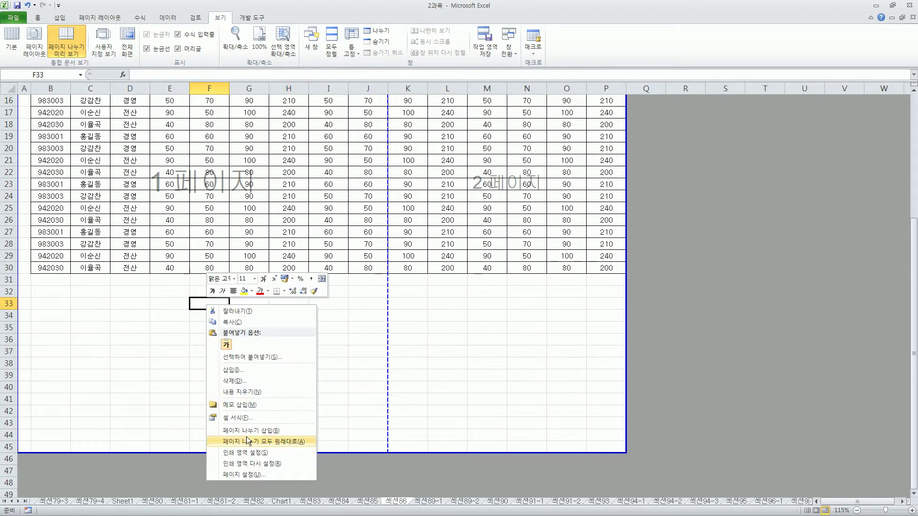
{"action": "left_click", "coordinate": [267, 440]}
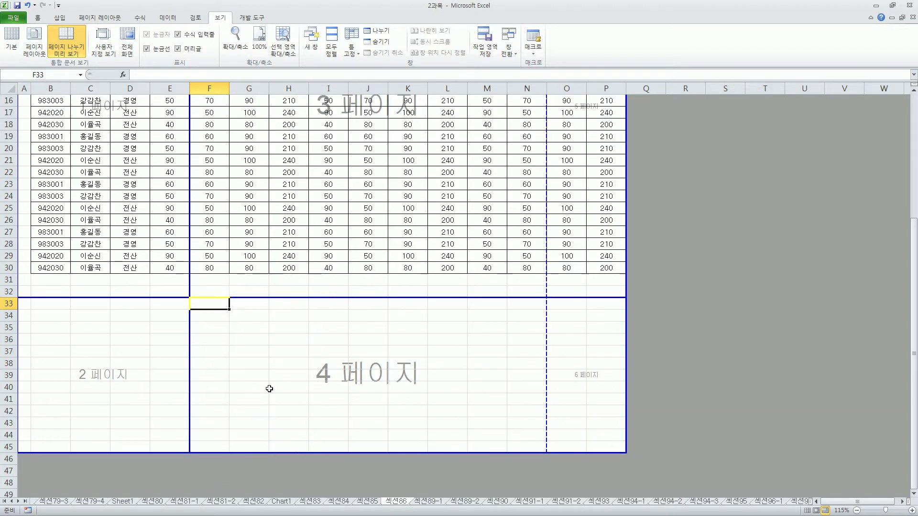
Remove the page break set at cell F33
{"action": "right_click", "coordinate": [214, 304]}
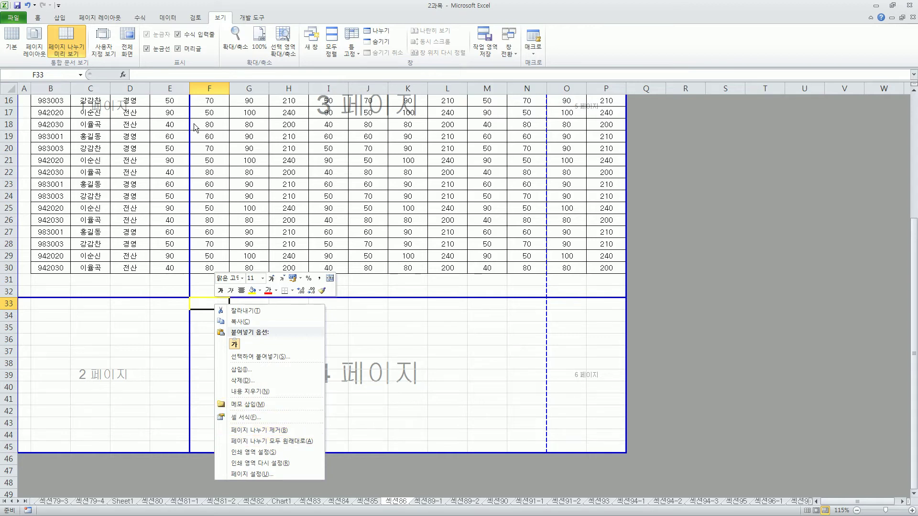
{"action": "left_click", "coordinate": [105, 19]}
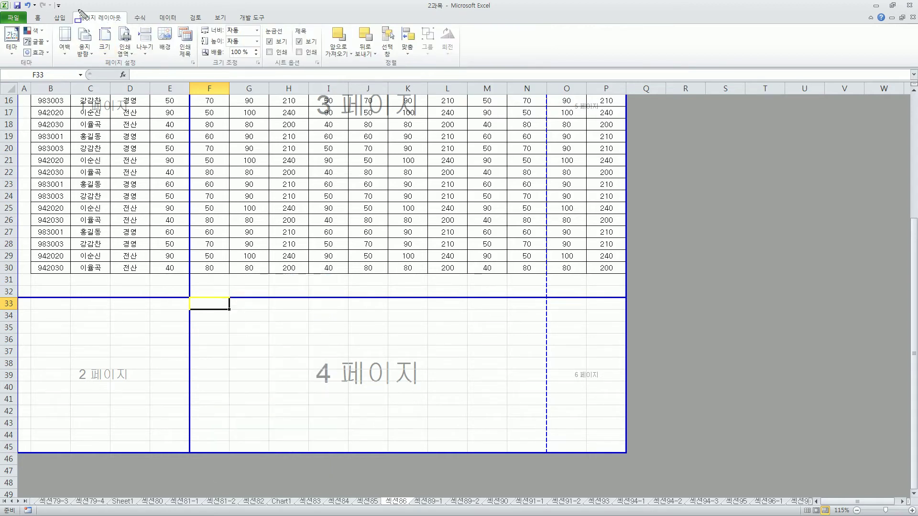
{"action": "mouse_move", "coordinate": [110, 21]}
{"action": "left_mouse_down"}
{"action": "mouse_move", "coordinate": [124, 22]}
{"action": "mouse_move", "coordinate": [151, 59]}
{"action": "left_mouse_up"}
{"action": "left_click", "coordinate": [145, 52]}
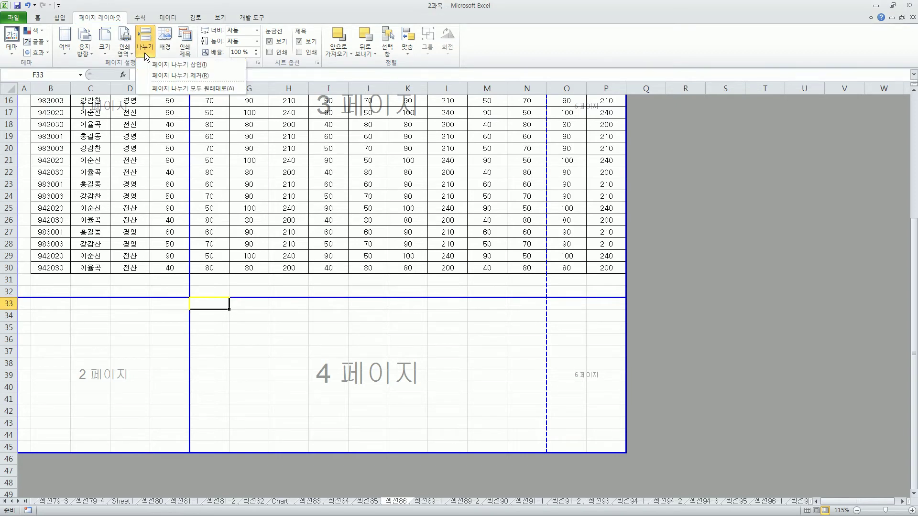
{"action": "left_click", "coordinate": [186, 76]}
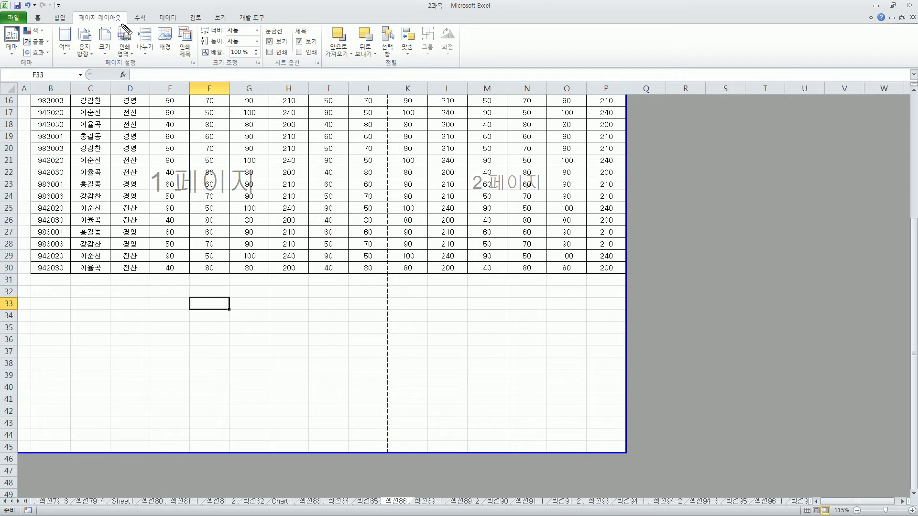
{"action": "left_click_drag", "start_coordinate": [78, 9], "coordinate": [162, 68]}
{"action": "key", "text": "Escape"}
Insert page breaks at cells E33 and J38
{"action": "left_click", "coordinate": [150, 304]}
{"action": "right_click", "coordinate": [151, 304]}
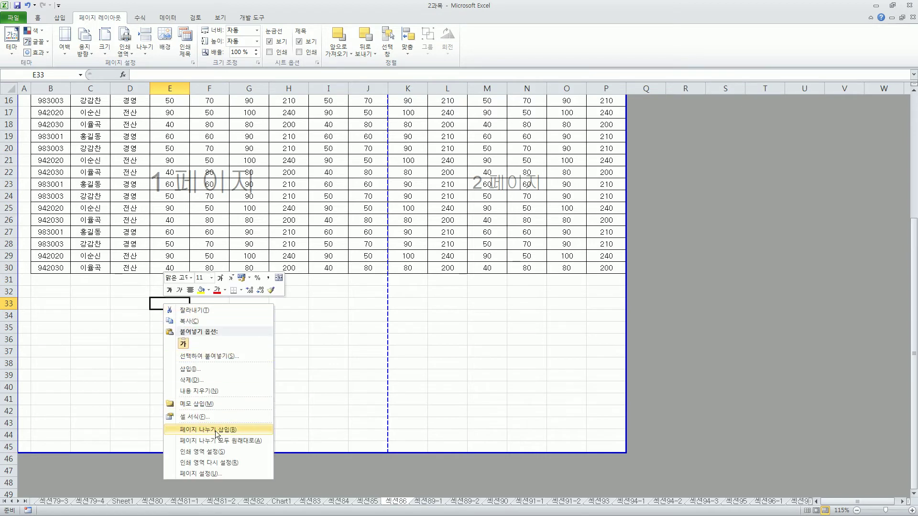
{"action": "left_click", "coordinate": [216, 430]}
{"action": "right_click", "coordinate": [353, 363]}
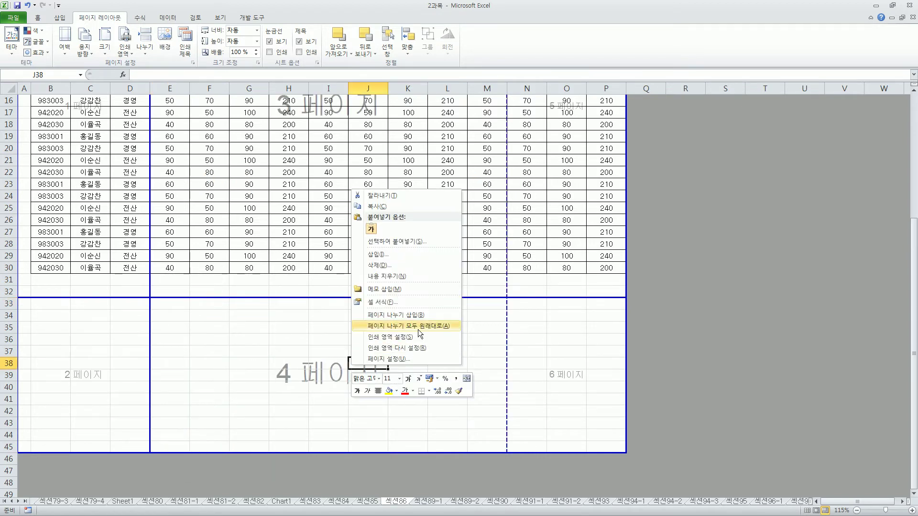
{"action": "left_click", "coordinate": [402, 315]}
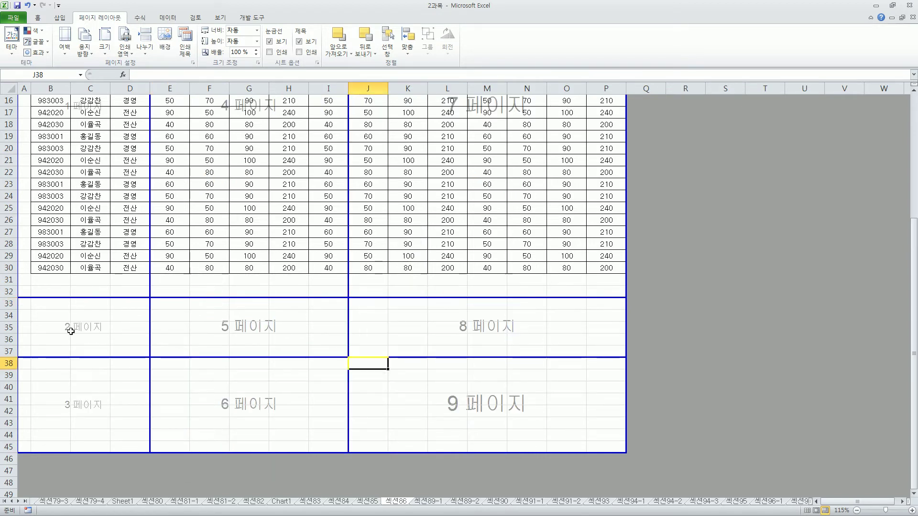
Reset all page breaks on the sheet
{"action": "left_click", "coordinate": [229, 339]}
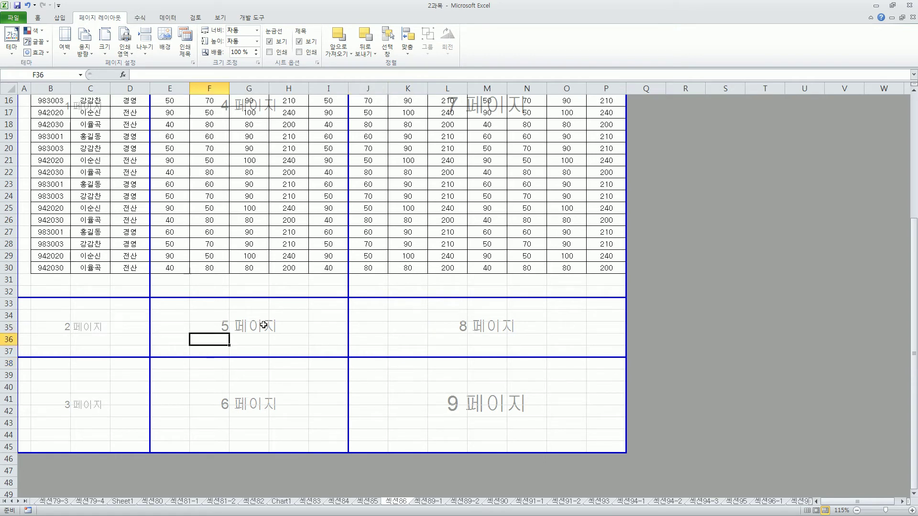
{"action": "right_click", "coordinate": [196, 308]}
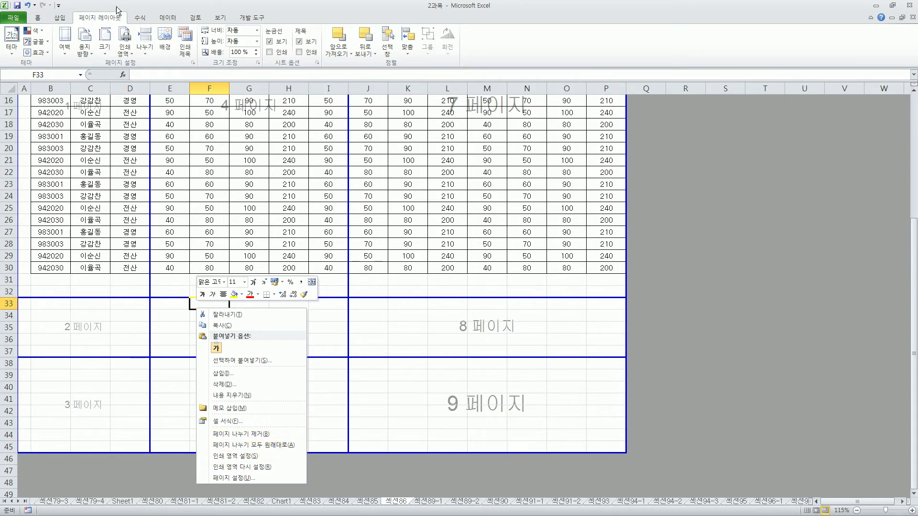
{"action": "mouse_move", "coordinate": [71, 10]}
{"action": "left_mouse_down"}
{"action": "mouse_move", "coordinate": [146, 39]}
{"action": "mouse_move", "coordinate": [156, 60]}
{"action": "mouse_move", "coordinate": [210, 96]}
{"action": "mouse_move", "coordinate": [251, 96]}
{"action": "left_mouse_up"}
{"action": "left_click", "coordinate": [143, 54]}
{"action": "left_click", "coordinate": [144, 54]}
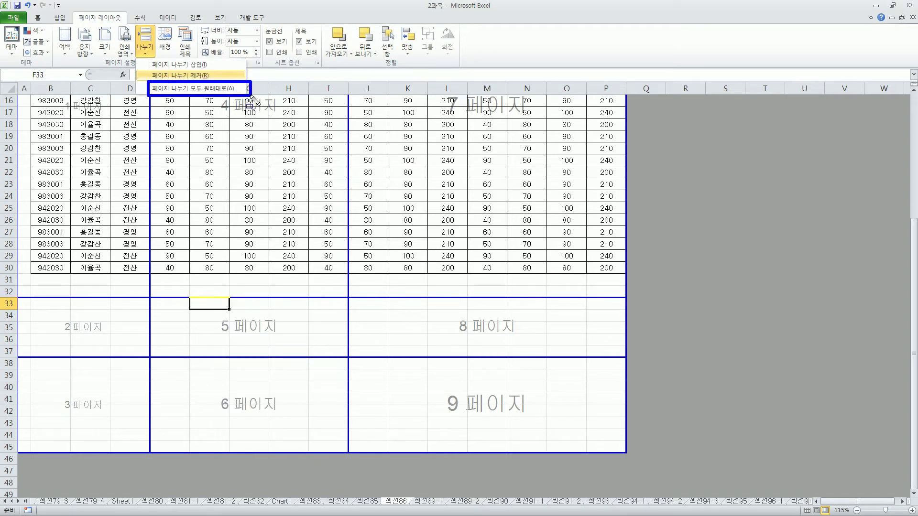
{"action": "key", "text": "Escape"}
{"action": "left_click", "coordinate": [142, 50]}
{"action": "left_click", "coordinate": [142, 51]}
{"action": "left_click", "coordinate": [182, 87]}
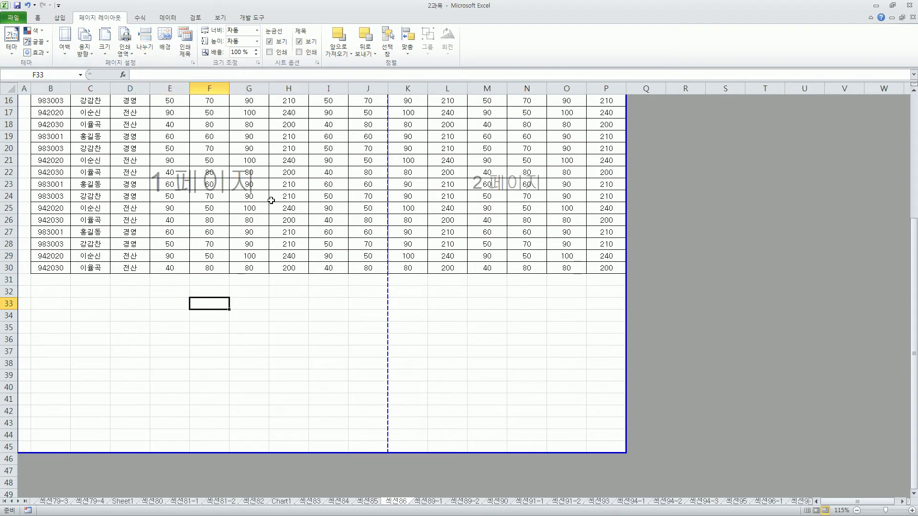
Set the range B2:J14 of the score table as the print area
{"action": "scroll", "coordinate": [227, 265], "scroll_direction": "up", "scroll_amount": 5}
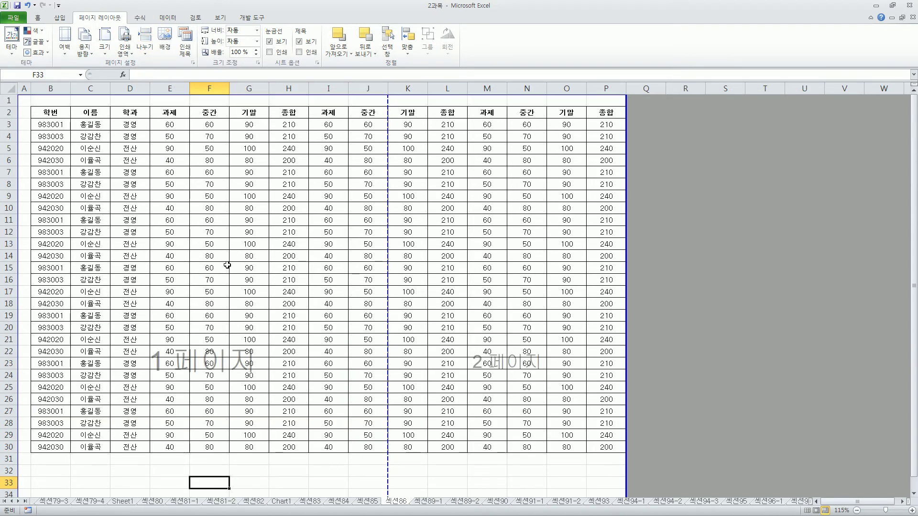
{"action": "left_click_drag", "start_coordinate": [50, 113], "coordinate": [369, 451]}
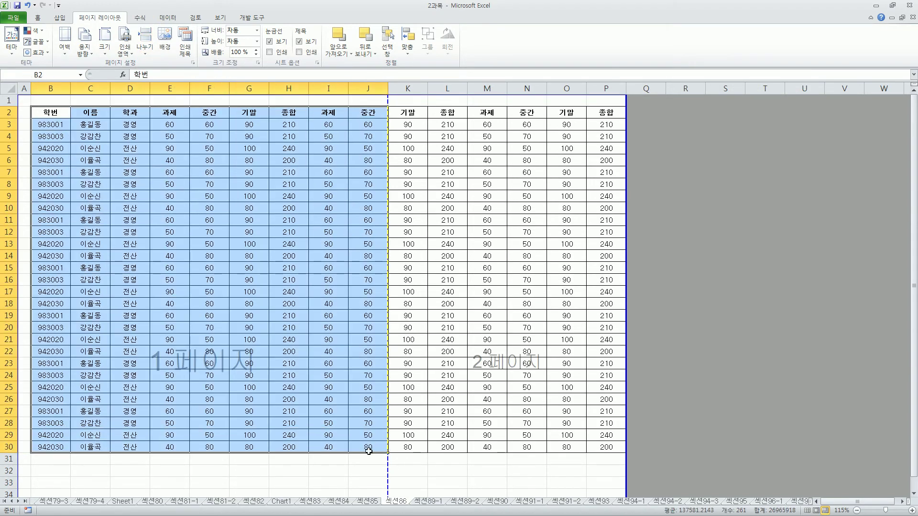
{"action": "left_click", "coordinate": [183, 279]}
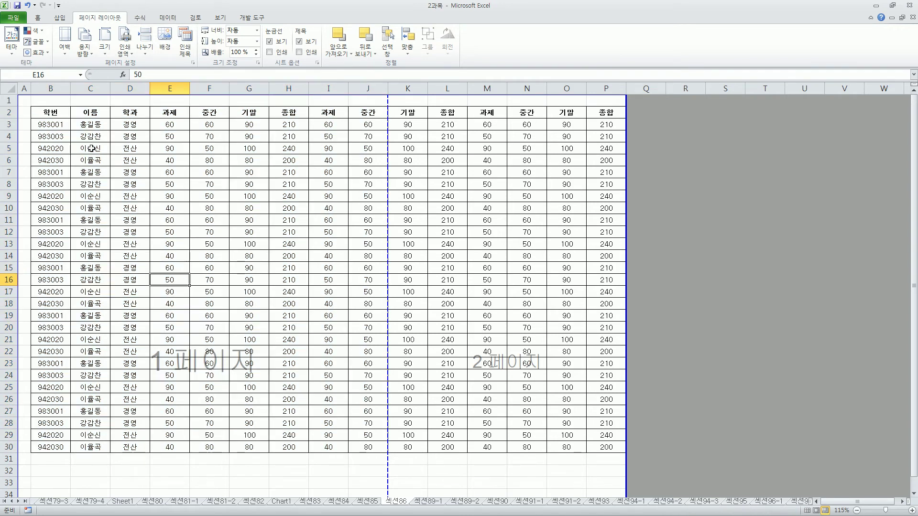
{"action": "left_click_drag", "start_coordinate": [57, 112], "coordinate": [354, 253]}
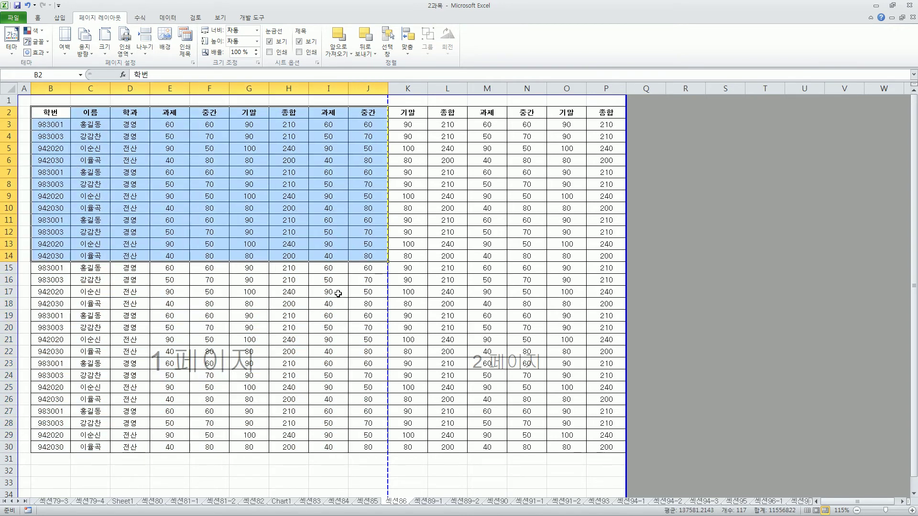
{"action": "right_click", "coordinate": [130, 127]}
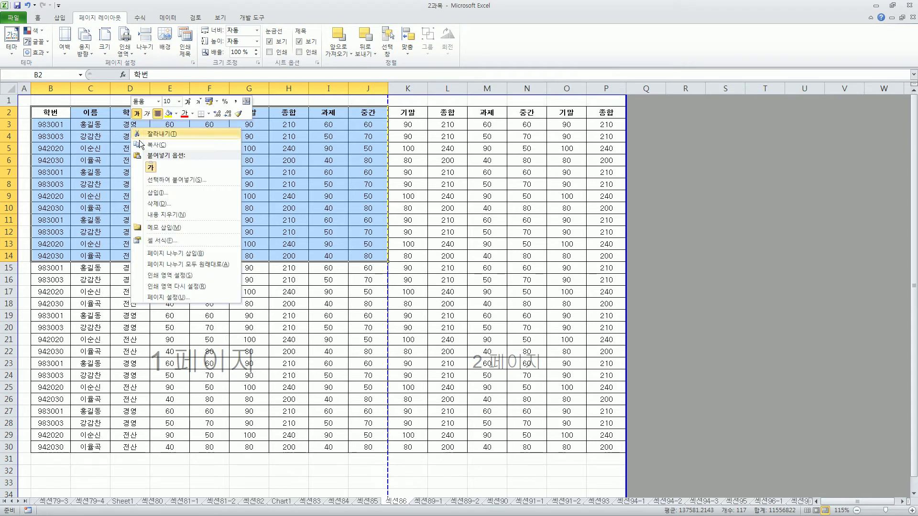
{"action": "left_click", "coordinate": [183, 276]}
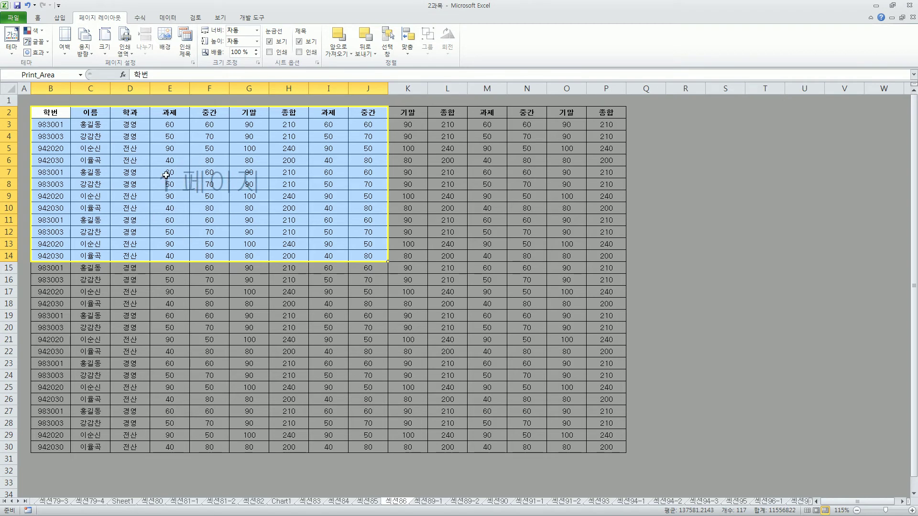
Reset the print area so the whole score table is included
{"action": "right_click", "coordinate": [178, 162]}
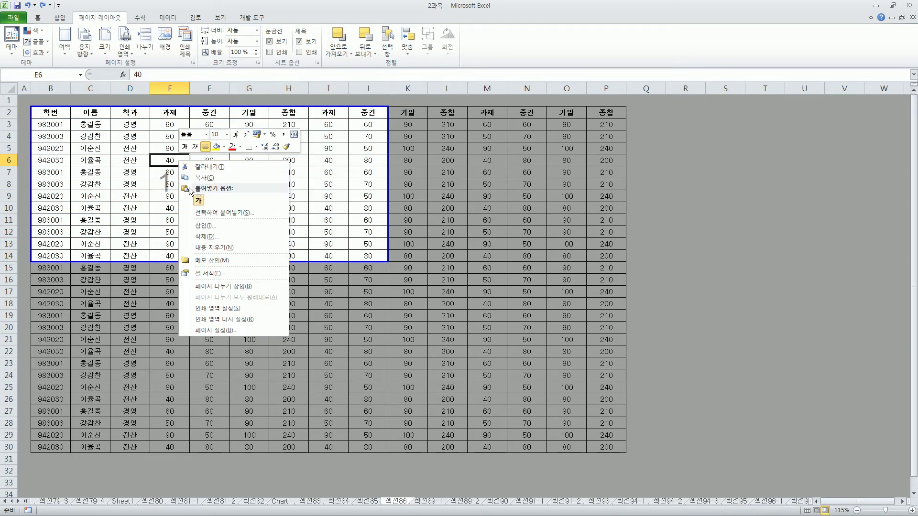
{"action": "left_click", "coordinate": [250, 320]}
{"action": "left_click", "coordinate": [334, 294]}
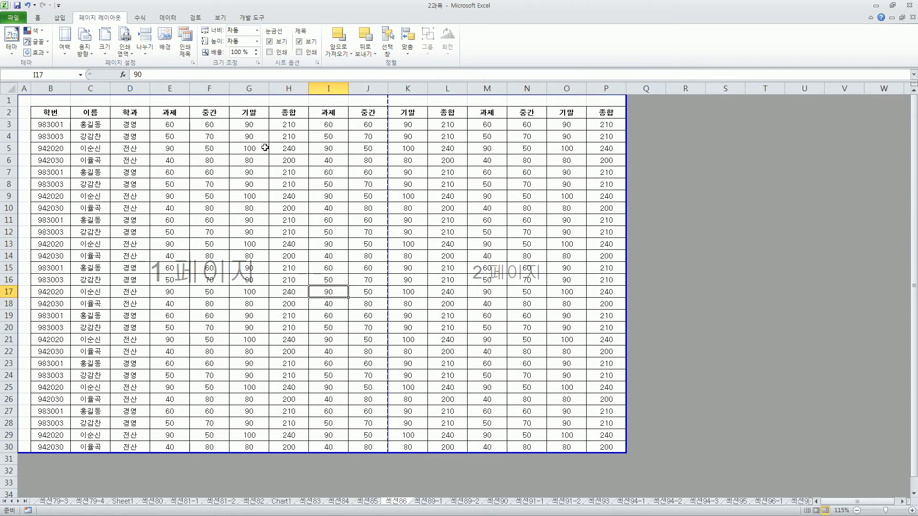
Return the worksheet to Normal view and minimize the window
{"action": "left_click", "coordinate": [221, 17]}
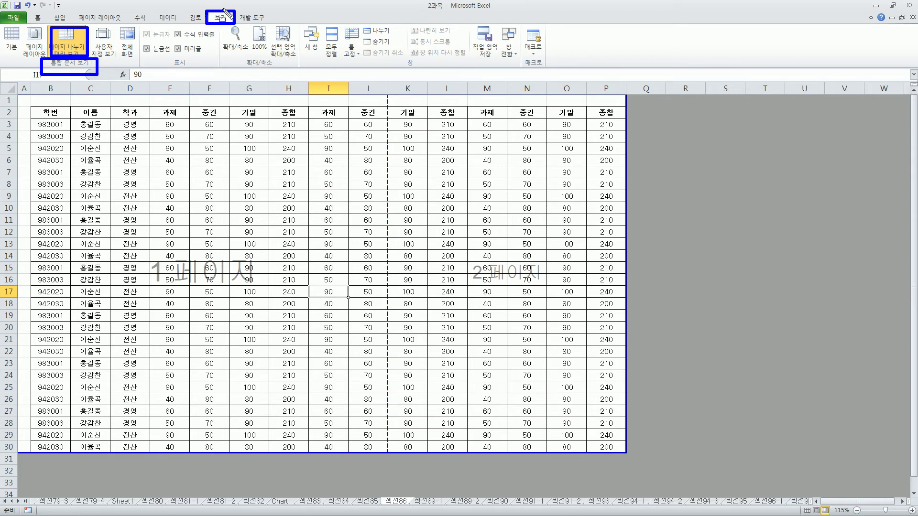
{"action": "left_click", "coordinate": [14, 44]}
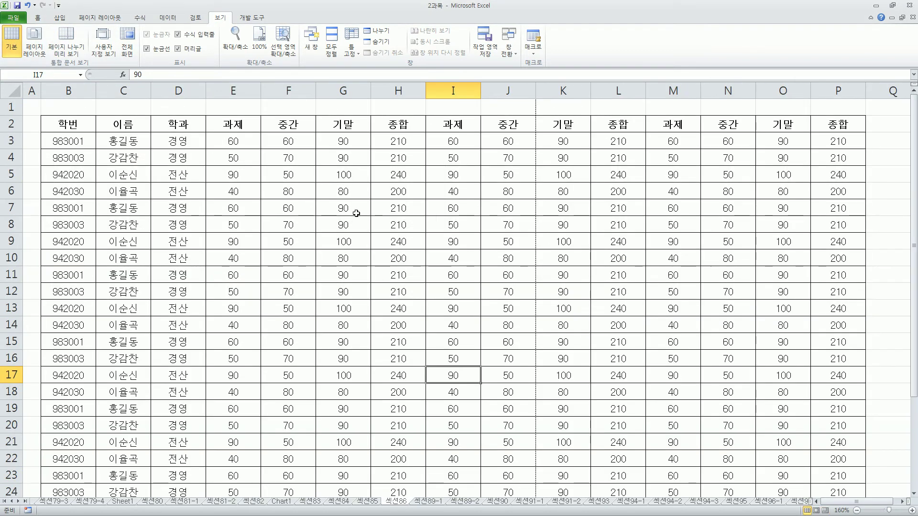
{"action": "left_click", "coordinate": [876, 7]}
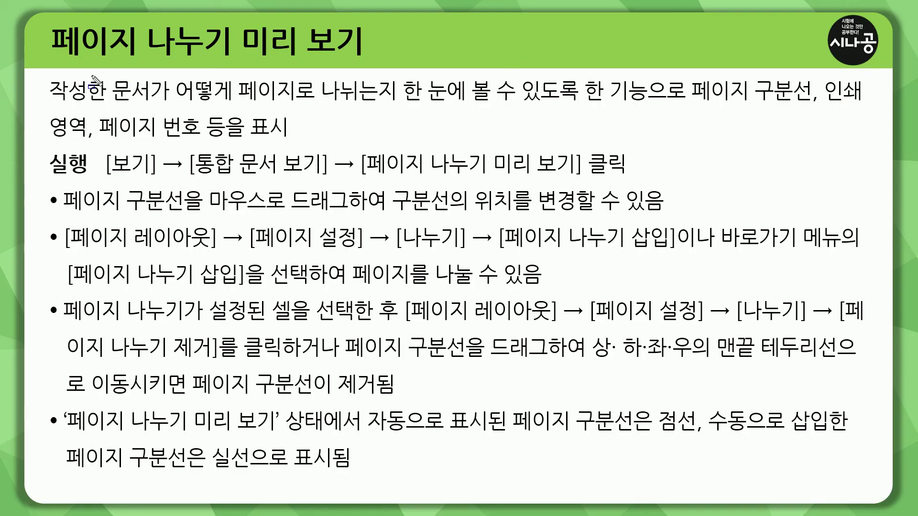
{"action": "mouse_move", "coordinate": [57, 183]}
{"action": "left_mouse_down"}
{"action": "mouse_move", "coordinate": [161, 216]}
{"action": "mouse_move", "coordinate": [669, 214]}
{"action": "left_mouse_up"}
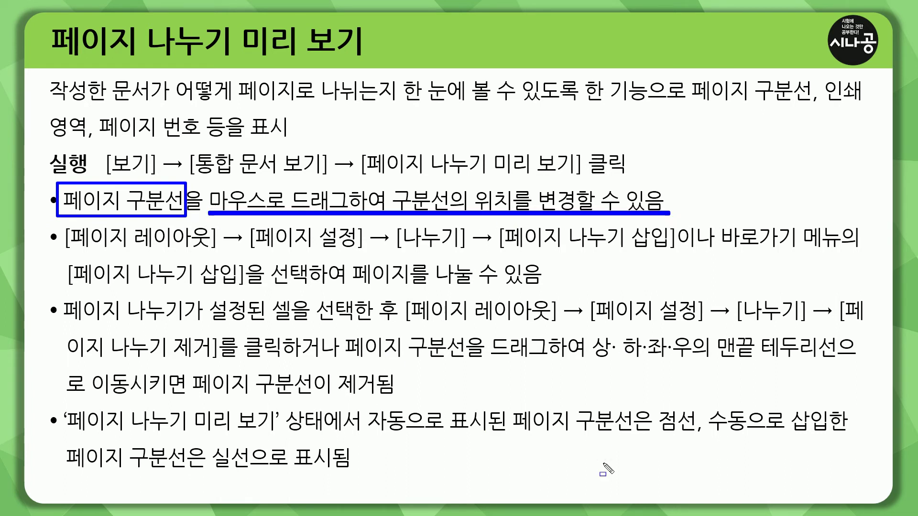
{"action": "mouse_move", "coordinate": [705, 406]}
{"action": "left_mouse_down"}
{"action": "mouse_move", "coordinate": [813, 439]}
{"action": "mouse_move", "coordinate": [791, 437]}
{"action": "left_mouse_up"}
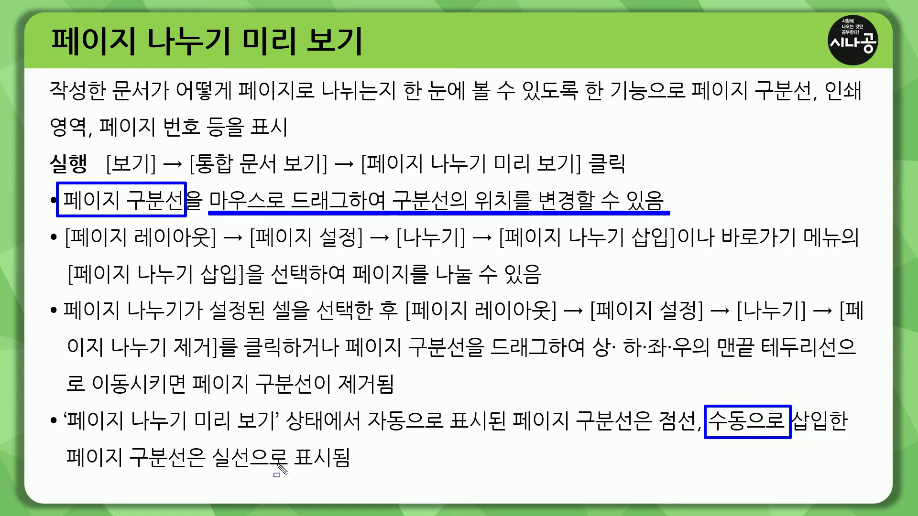
{"action": "mouse_move", "coordinate": [208, 448]}
{"action": "left_mouse_down"}
{"action": "mouse_move", "coordinate": [216, 481]}
{"action": "mouse_move", "coordinate": [365, 483]}
{"action": "mouse_move", "coordinate": [364, 453]}
{"action": "left_mouse_up"}
{"action": "left_click_drag", "start_coordinate": [366, 407], "coordinate": [440, 435]}
{"action": "left_click_drag", "start_coordinate": [650, 406], "coordinate": [697, 439]}
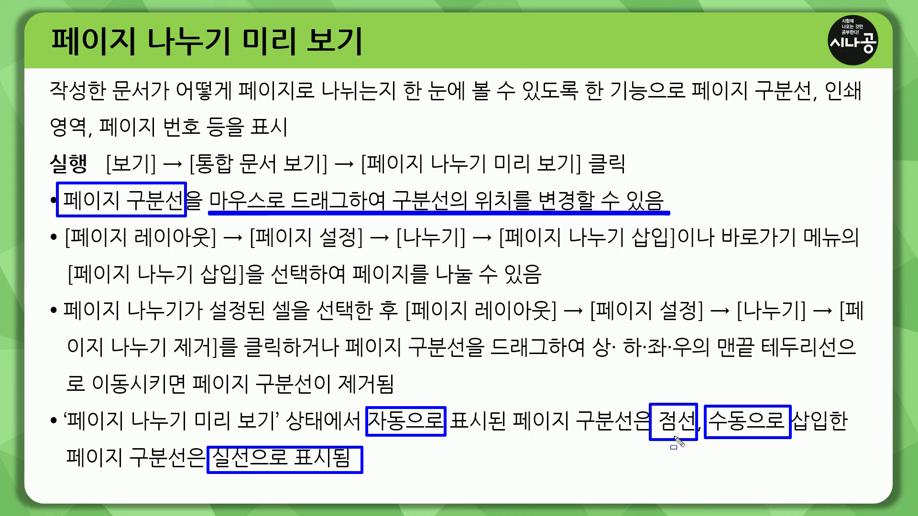